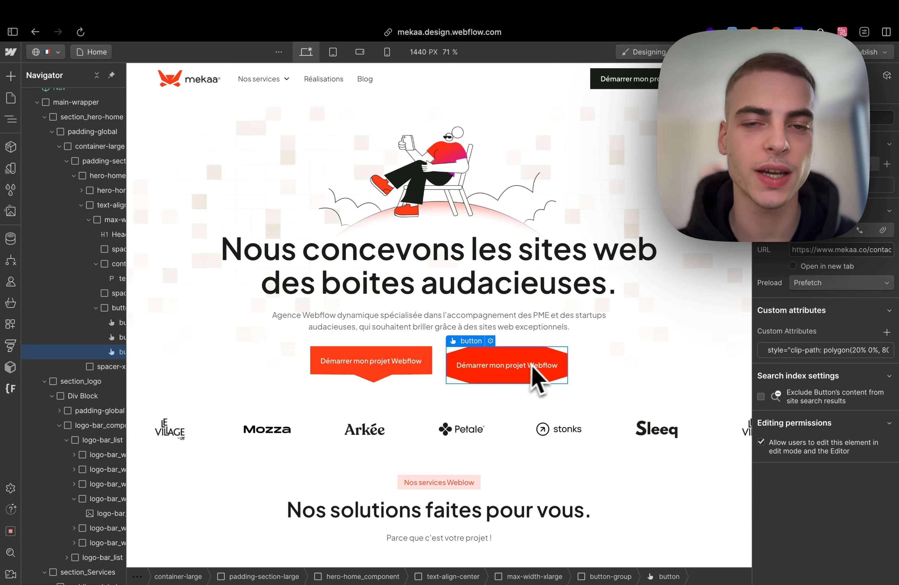
# Step: Find the Clip Path Bae app among the installed apps and launch it
pyautogui.scroll(-1, 550, 369)
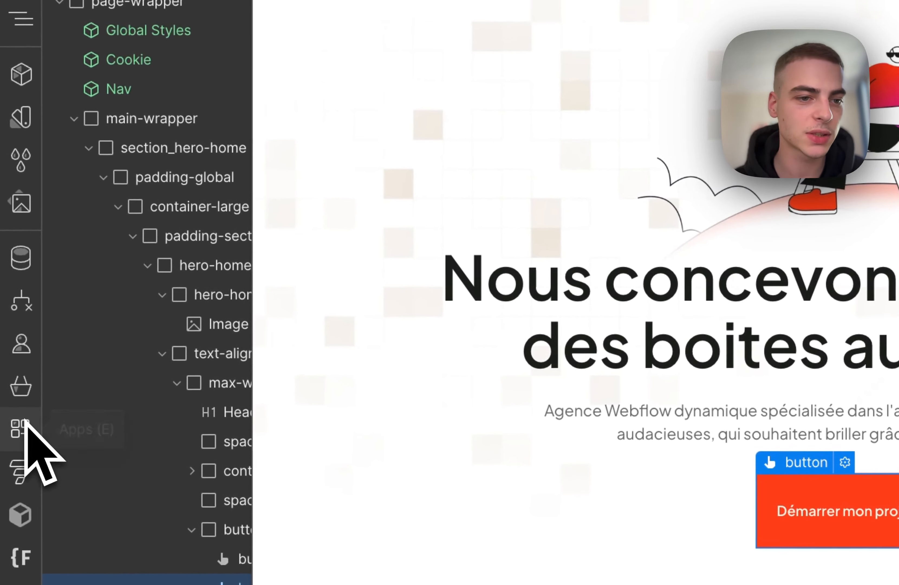
pyautogui.click(25, 418)
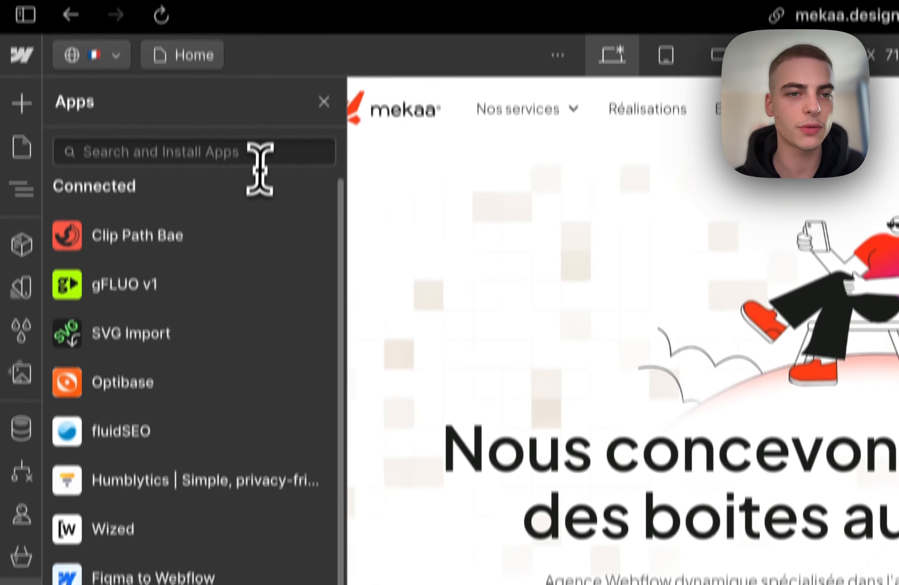
pyautogui.click(262, 201)
pyautogui.write('cli')
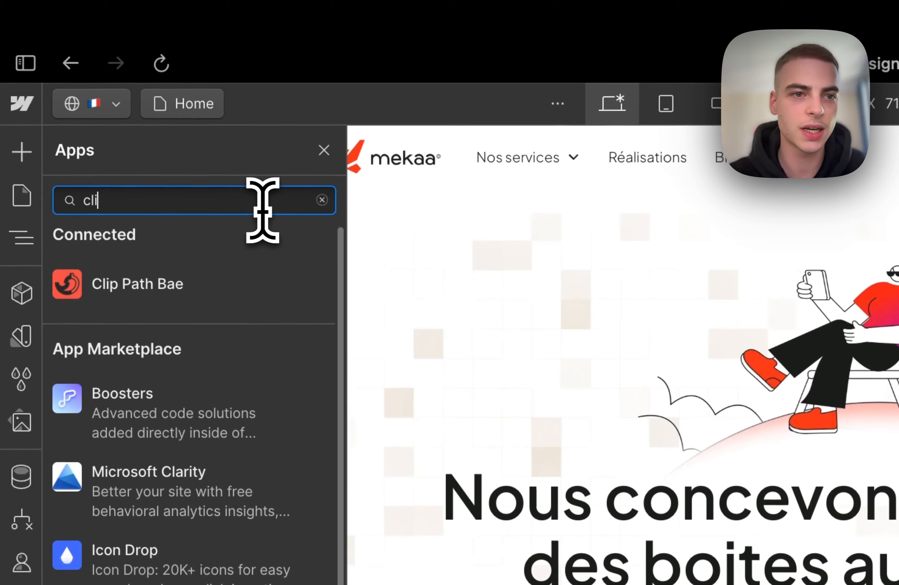
pyautogui.write('p bath ')
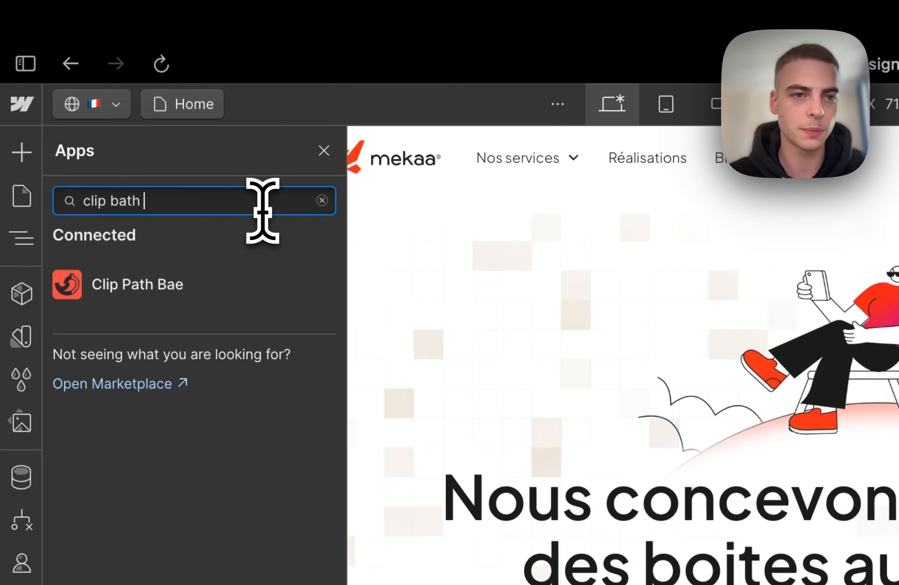
pyautogui.write('bae')
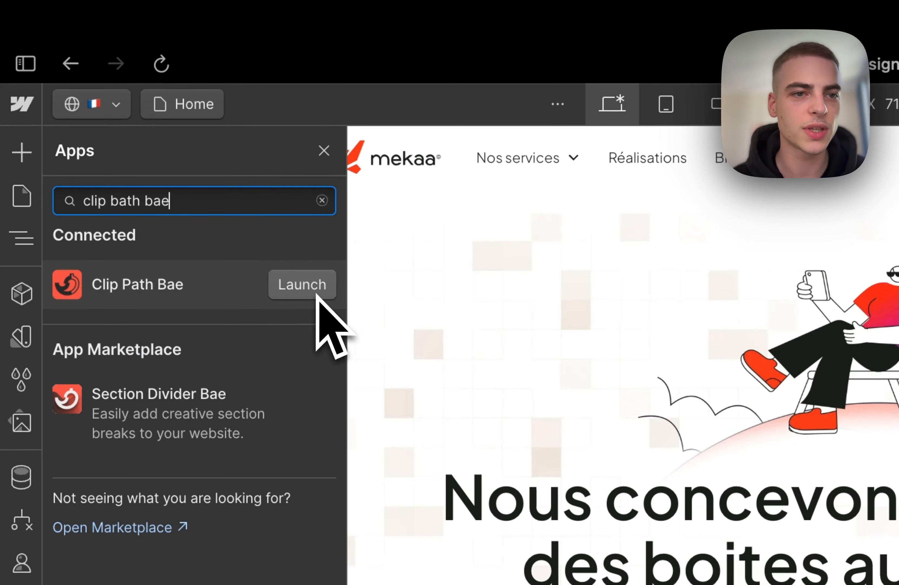
pyautogui.click(317, 297)
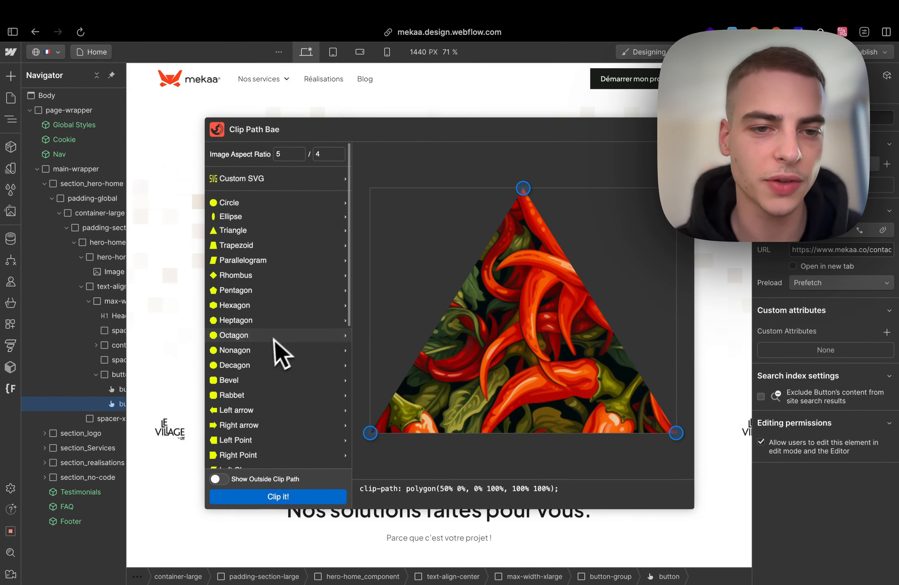
# Step: Clip the hero button with the Message shape
pyautogui.scroll(-5, 273, 353)
pyautogui.scroll(5, 273, 358)
pyautogui.scroll(1, 270, 344)
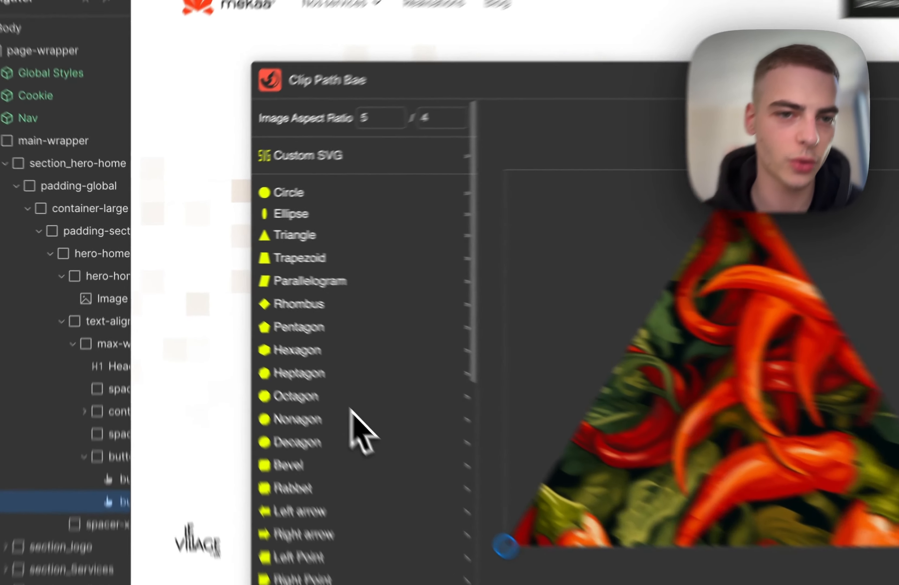
pyautogui.rightClick(271, 343)
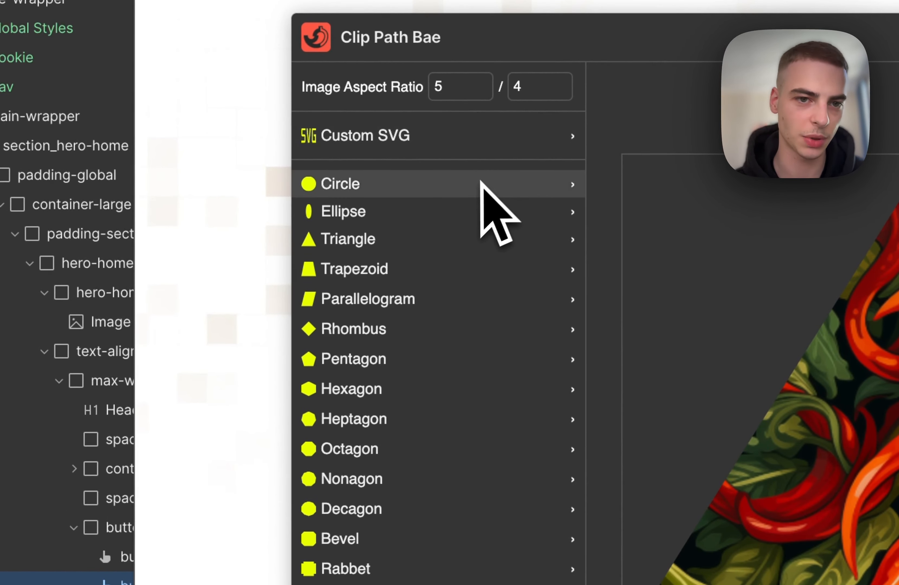
pyautogui.scroll(-10, 471, 344)
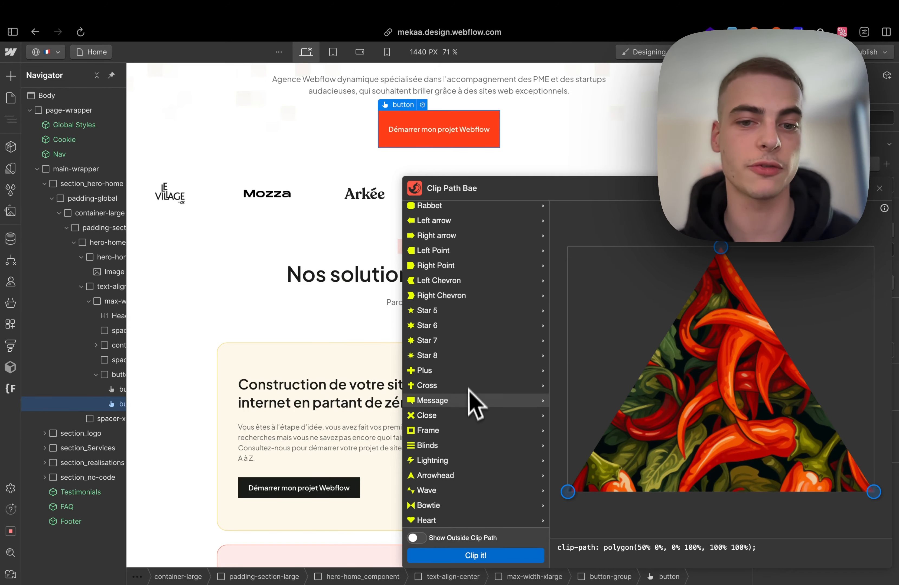
pyautogui.click(474, 404)
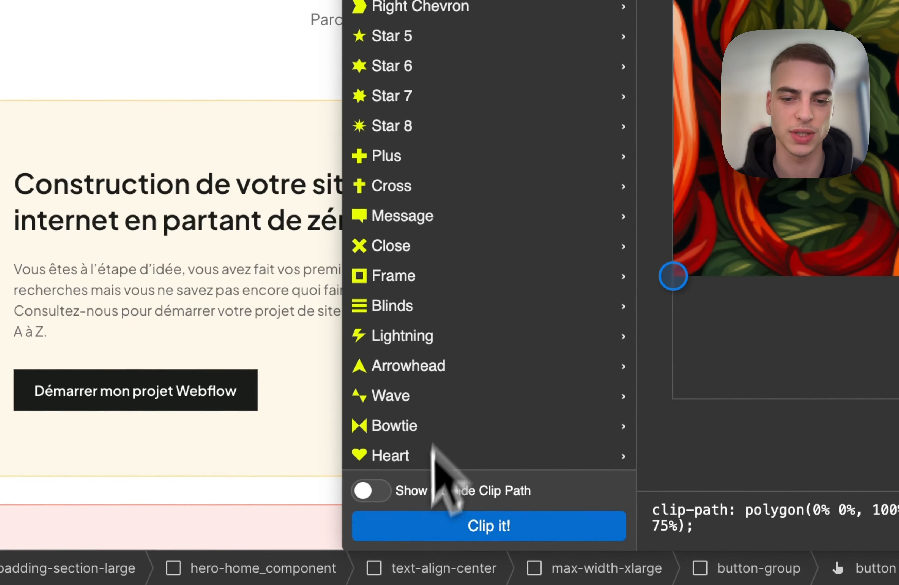
pyautogui.click(422, 524)
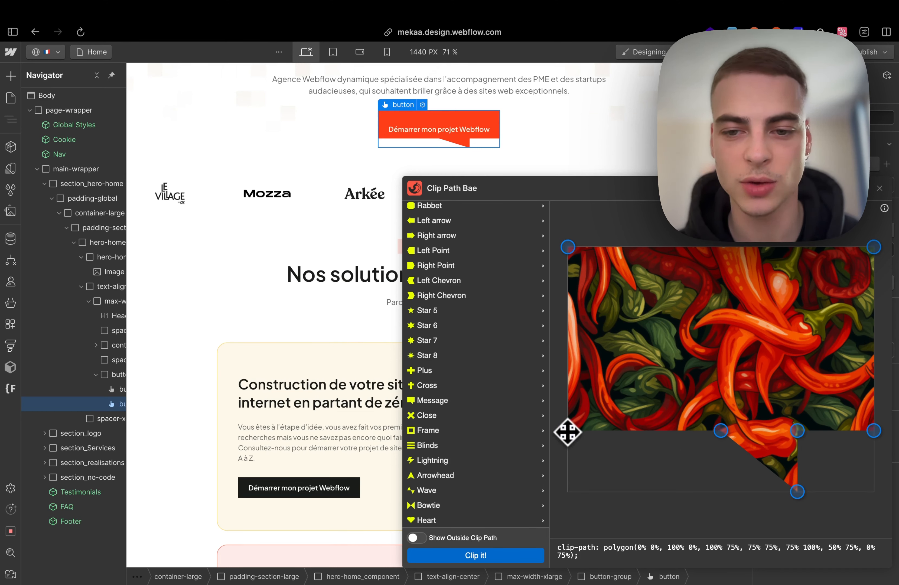
# Step: Reshape the Message polygon's lower points to 100% 87%, 74% 87%, 62% 100%, 45% 86% and 0% 86%, and apply it to the button
pyautogui.moveTo(567, 432); pyautogui.dragTo(565, 452)
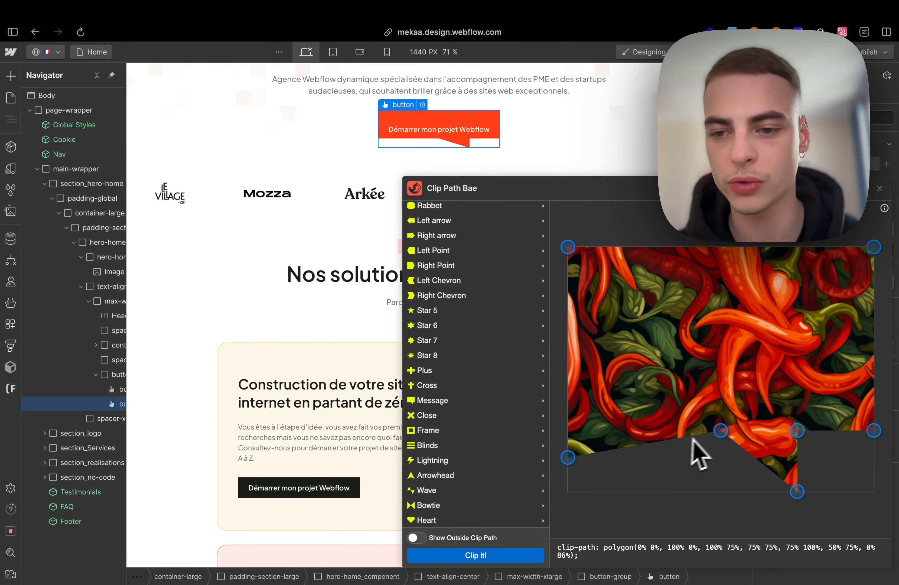
pyautogui.moveTo(723, 430); pyautogui.dragTo(710, 458)
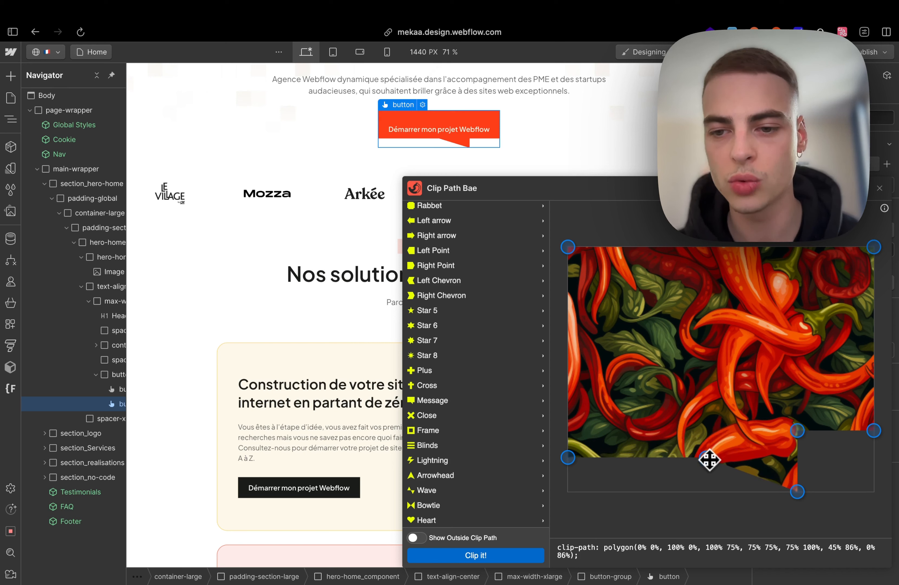
pyautogui.moveTo(796, 492); pyautogui.dragTo(779, 491)
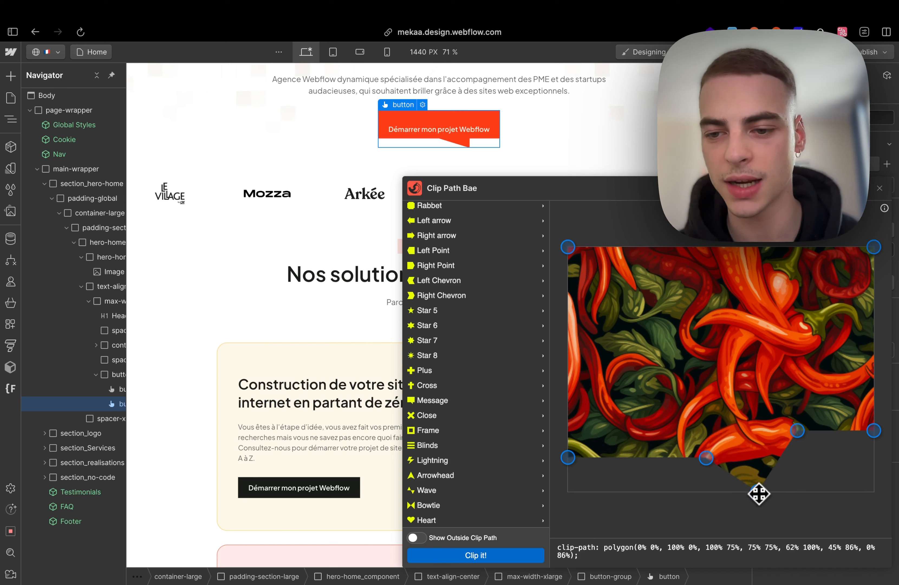
pyautogui.moveTo(798, 432); pyautogui.dragTo(798, 454)
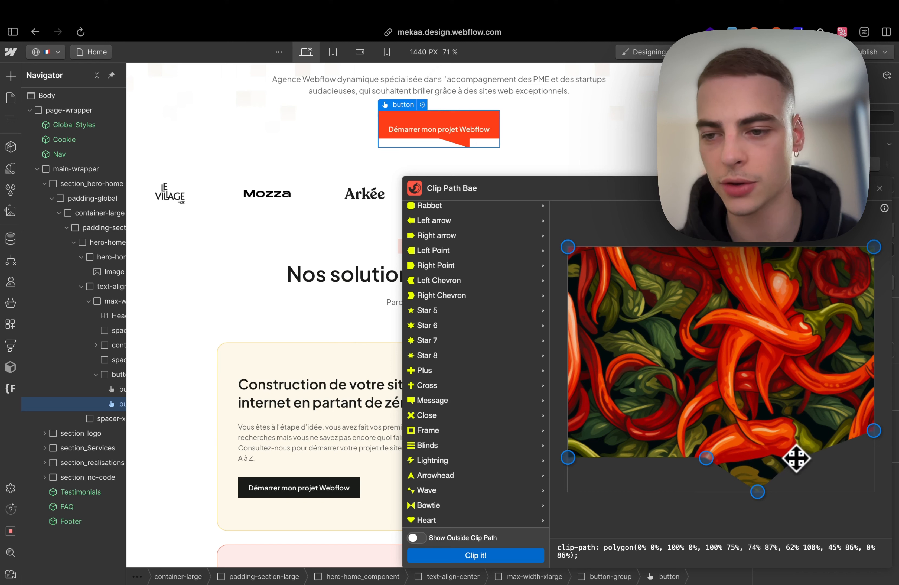
pyautogui.moveTo(874, 430); pyautogui.dragTo(875, 458)
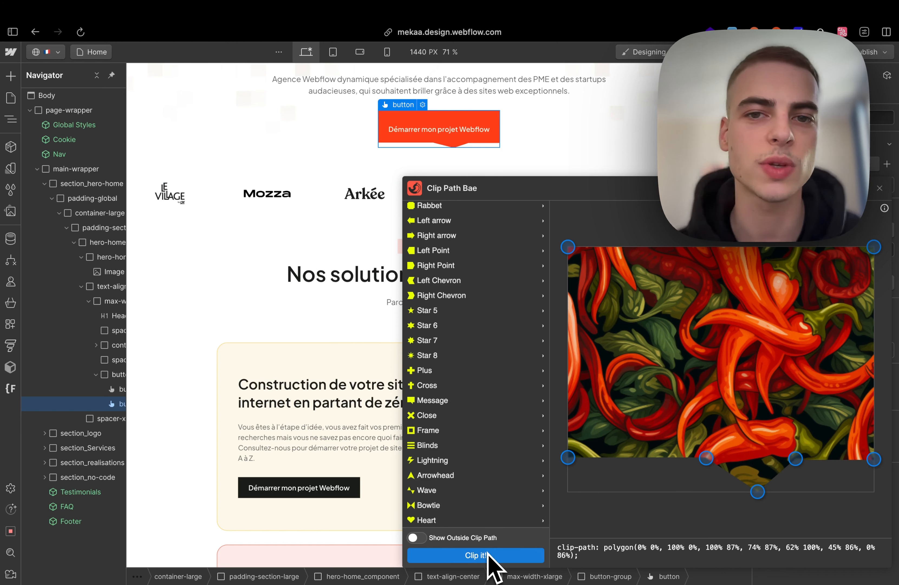
pyautogui.scroll(1, 510, 409)
pyautogui.scroll(-1, 511, 410)
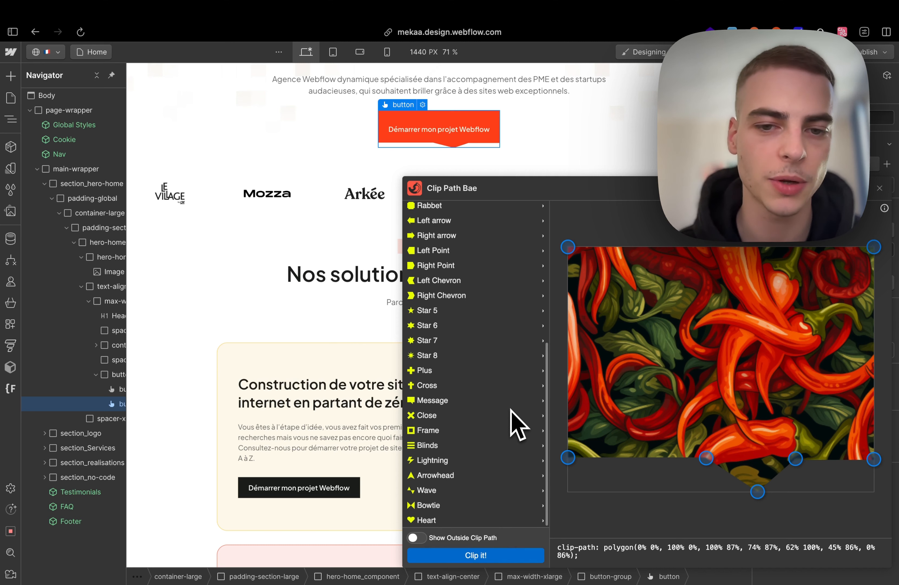
# Step: Clip the hero button with the Triangle shape and replace that with the Parallelogram shape
pyautogui.scroll(5, 511, 410)
pyautogui.click(471, 289)
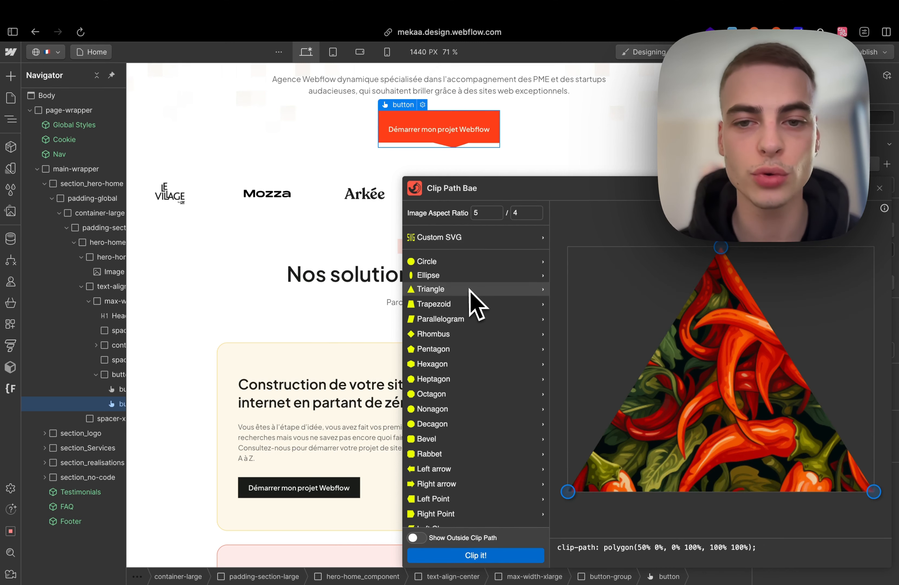
pyautogui.click(498, 556)
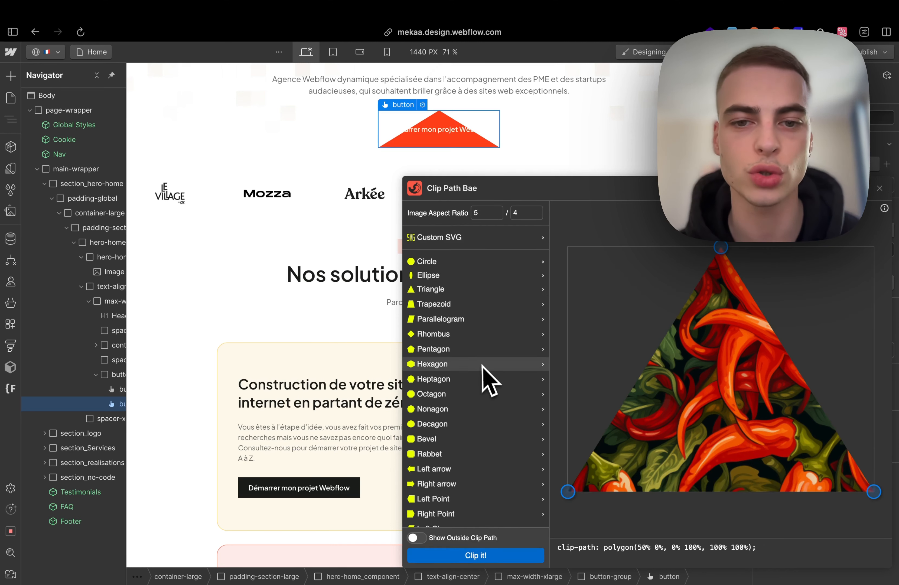
pyautogui.click(472, 321)
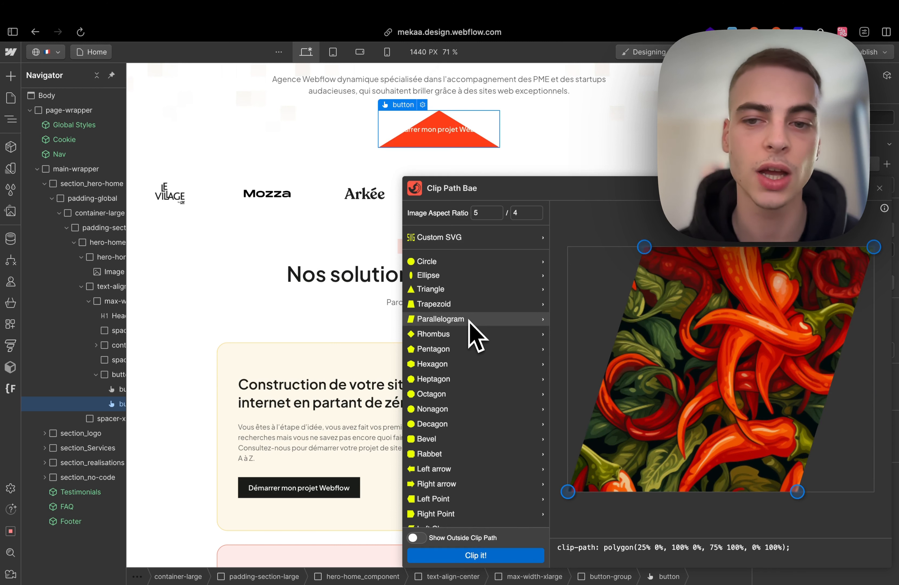
pyautogui.click(465, 556)
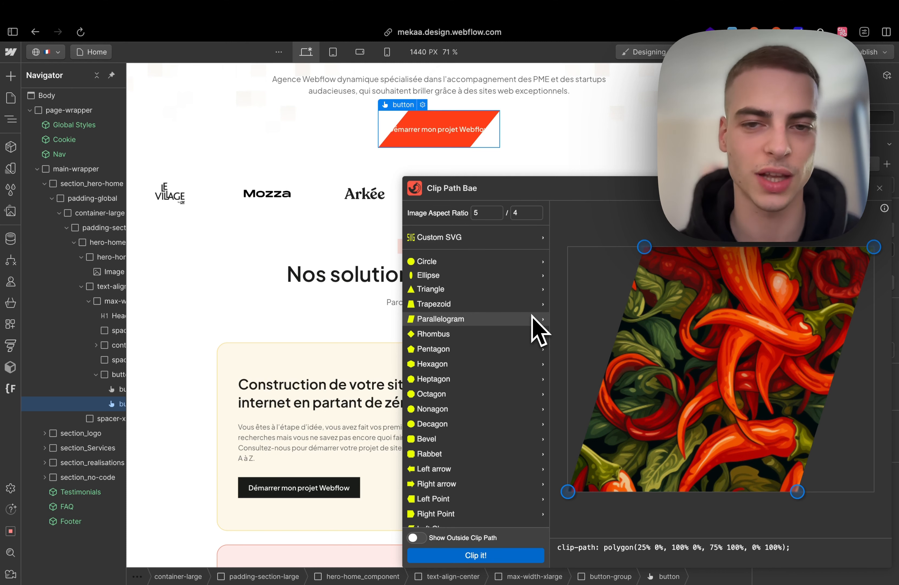
# Step: Select the hero illustration, preview the Rabbet shape, and clip the image with the Star 7 shape
pyautogui.scroll(5, 482, 167)
pyautogui.click(481, 164)
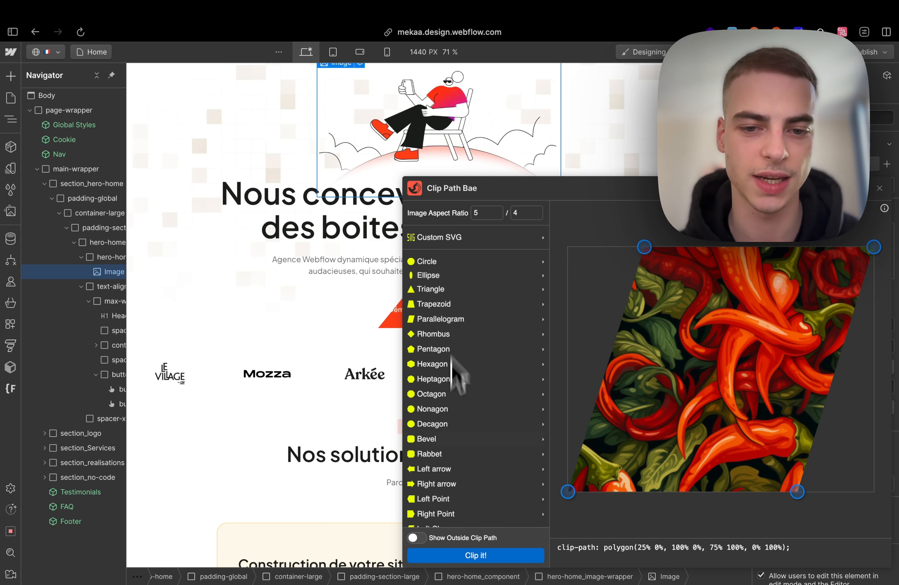
pyautogui.click(451, 456)
pyautogui.scroll(-3, 429, 410)
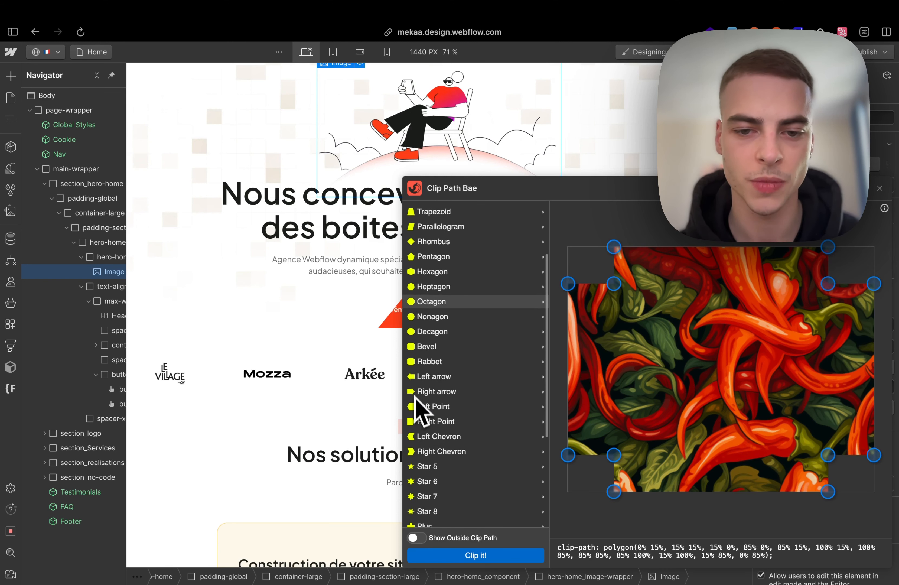
pyautogui.click(424, 497)
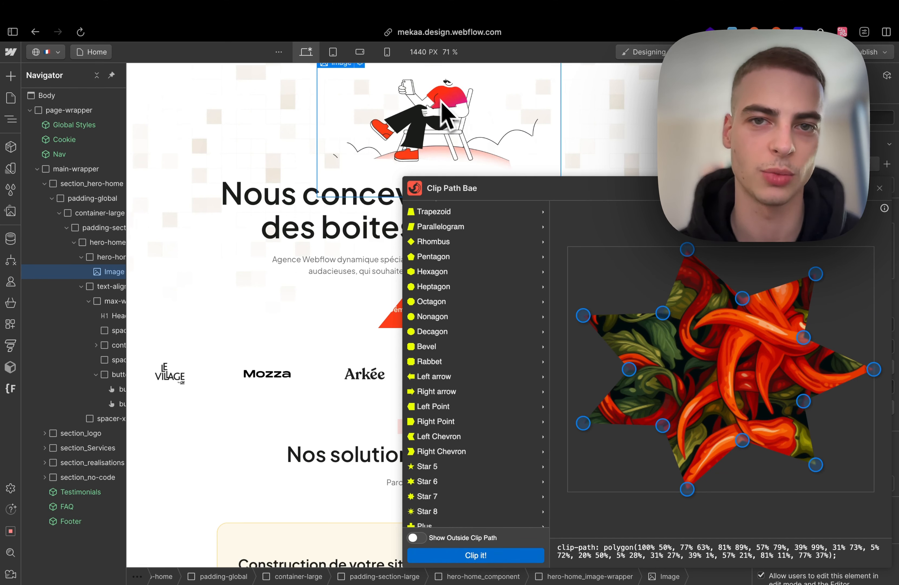
# Step: Try clipping the main H1 heading with the Left arrow shape and undo it
pyautogui.click(330, 236)
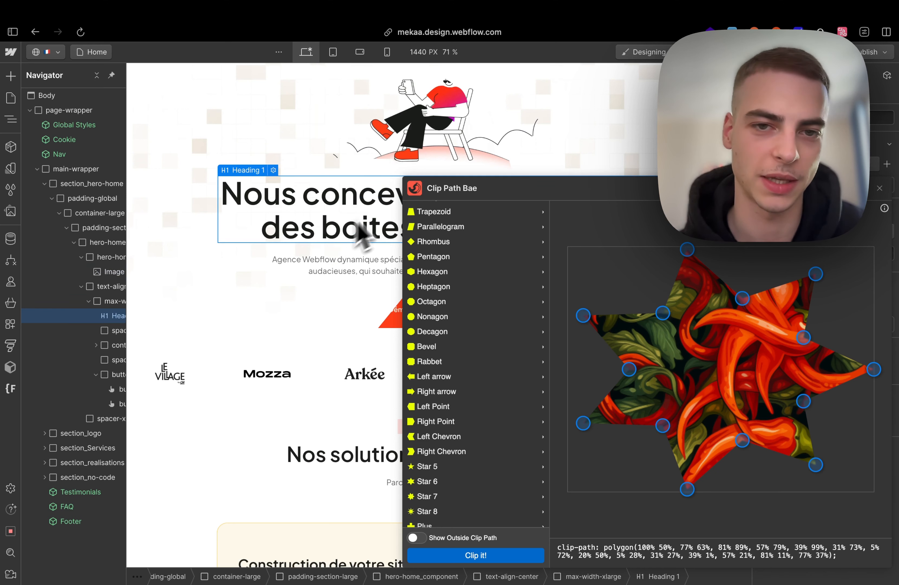
pyautogui.scroll(-2, 330, 224)
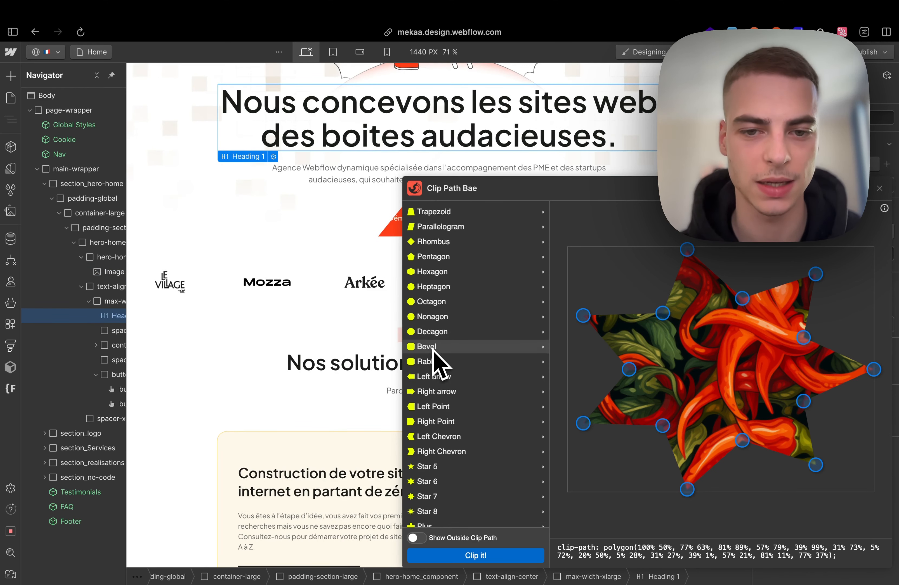
pyautogui.click(442, 376)
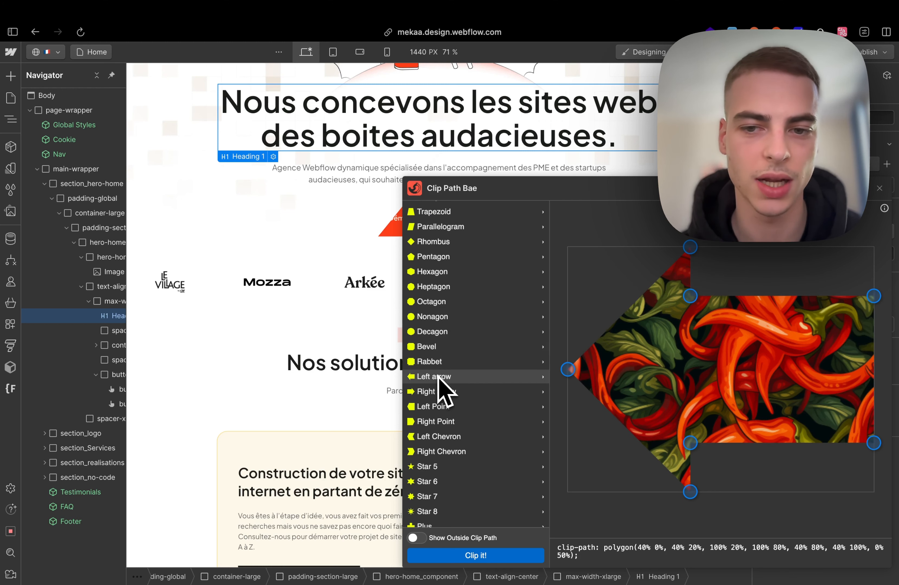
pyautogui.click(461, 556)
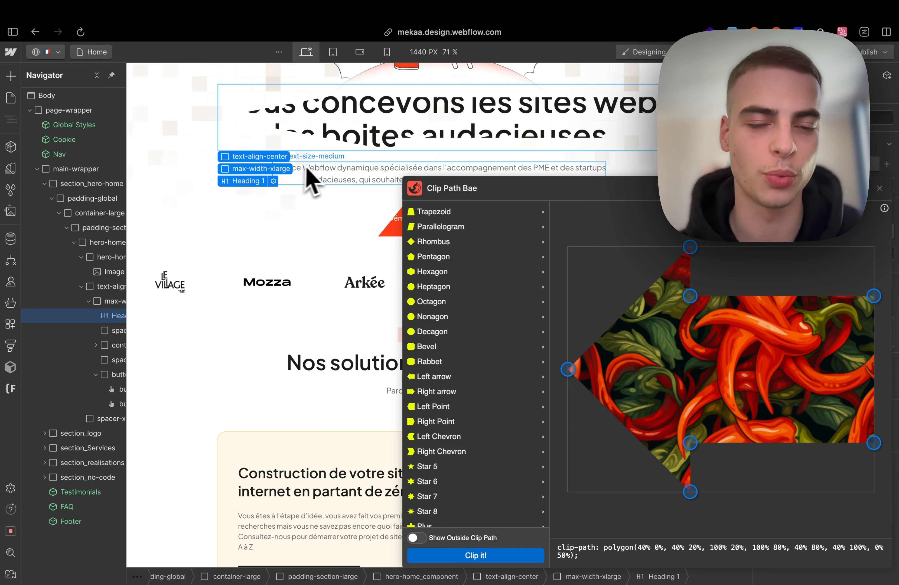
pyautogui.press('super+z')
pyautogui.scroll(-1, 296, 245)
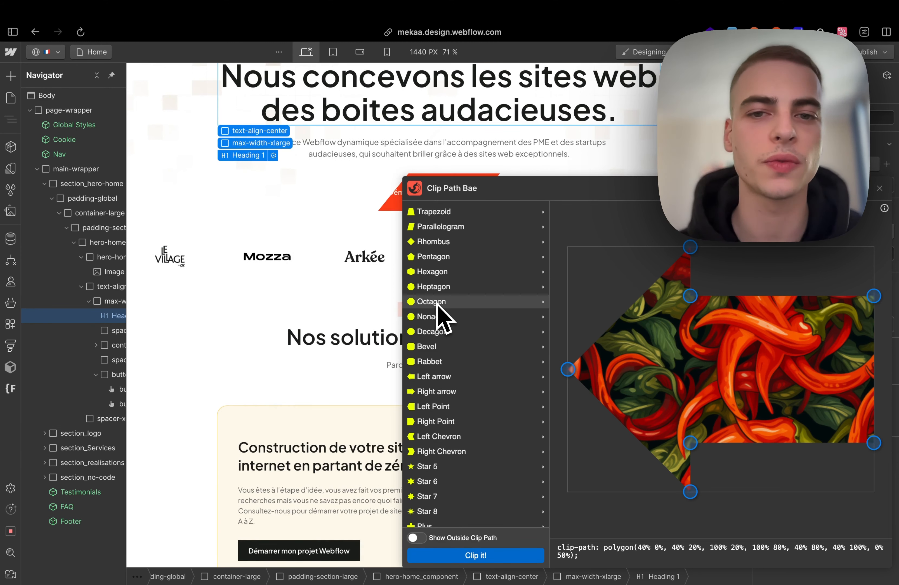
# Step: Select the hero button, choose the Heptagon shape and lower its top vertex to 50% 28%
pyautogui.scroll(4, 448, 315)
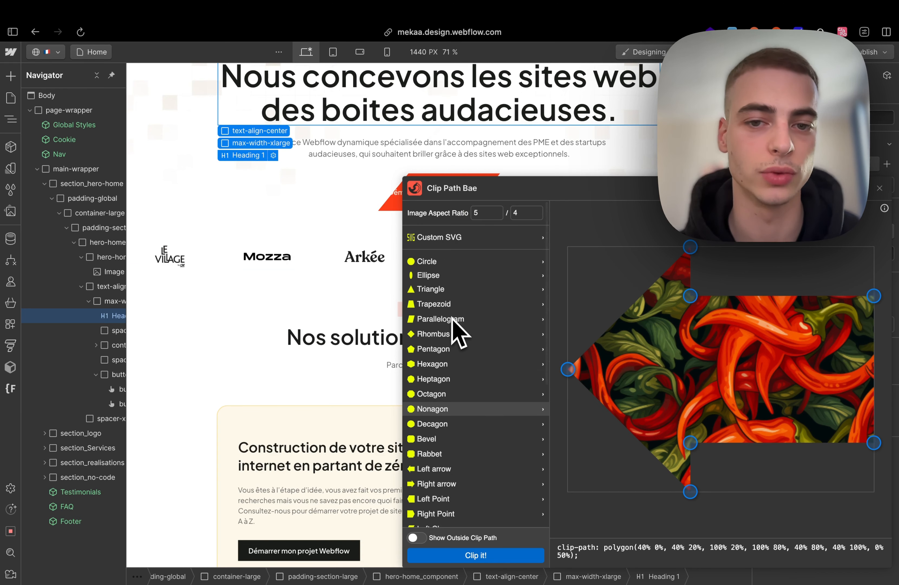
pyautogui.scroll(-8, 463, 342)
pyautogui.click(393, 201)
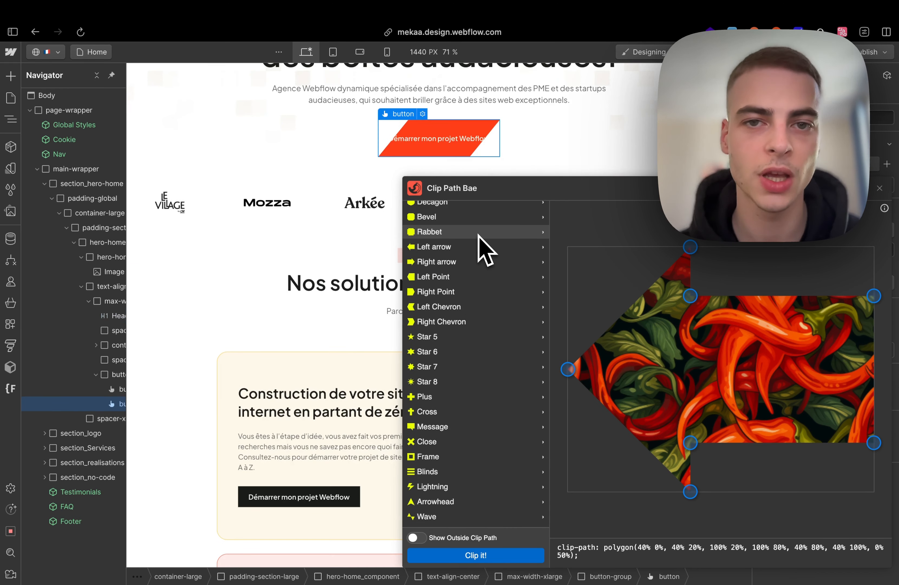
pyautogui.scroll(5, 479, 235)
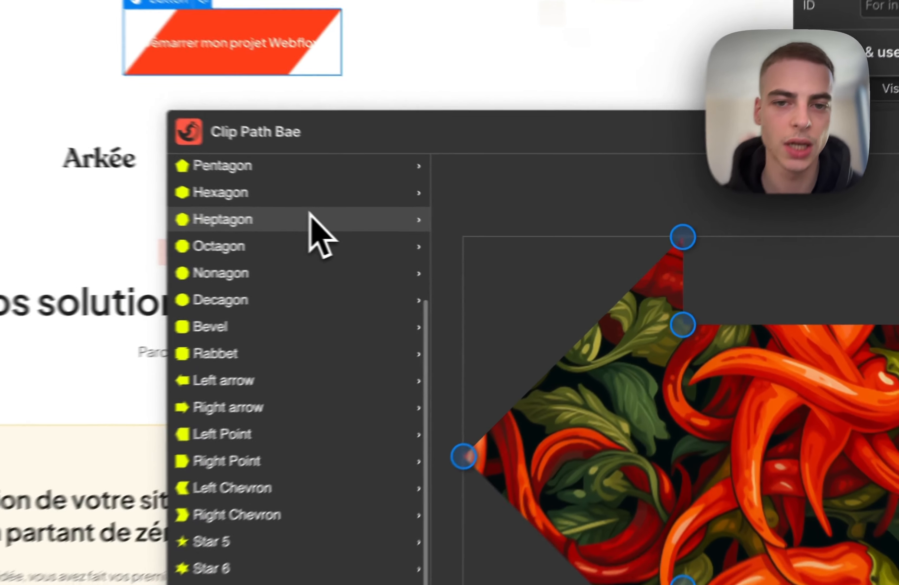
pyautogui.click(477, 238)
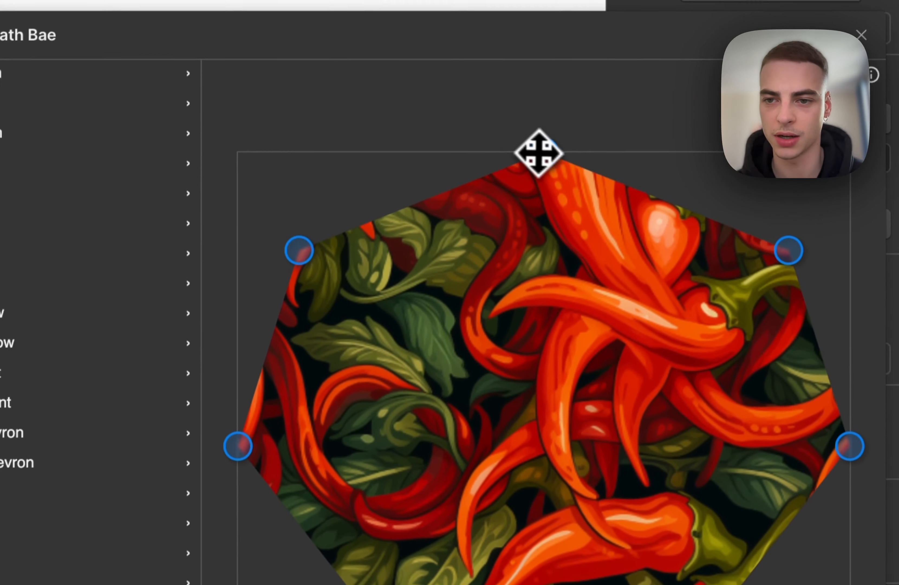
pyautogui.moveTo(606, 203); pyautogui.dragTo(612, 343)
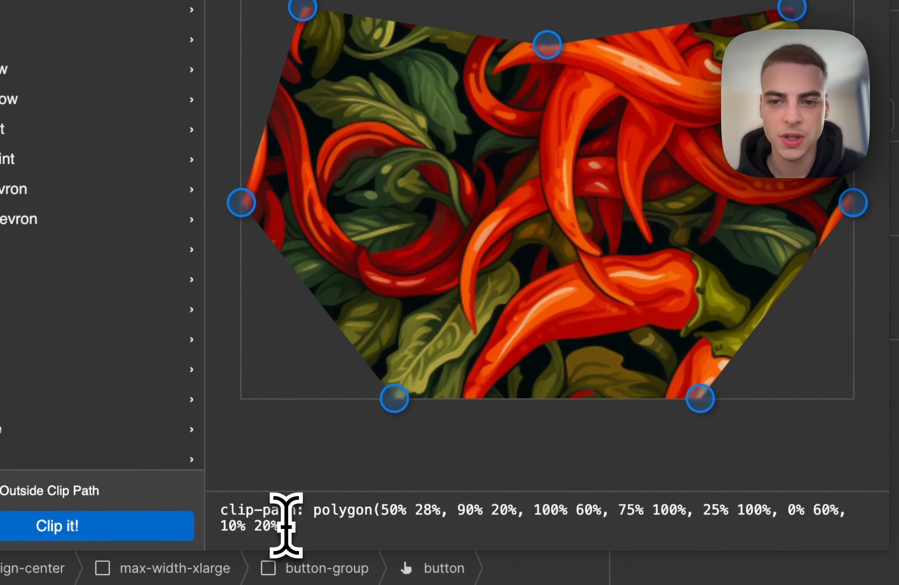
# Step: Copy the polygon value from the generated clip-path code and delete the hero button's custom style attribute that holds the old clip path
pyautogui.moveTo(287, 526); pyautogui.dragTo(309, 508)
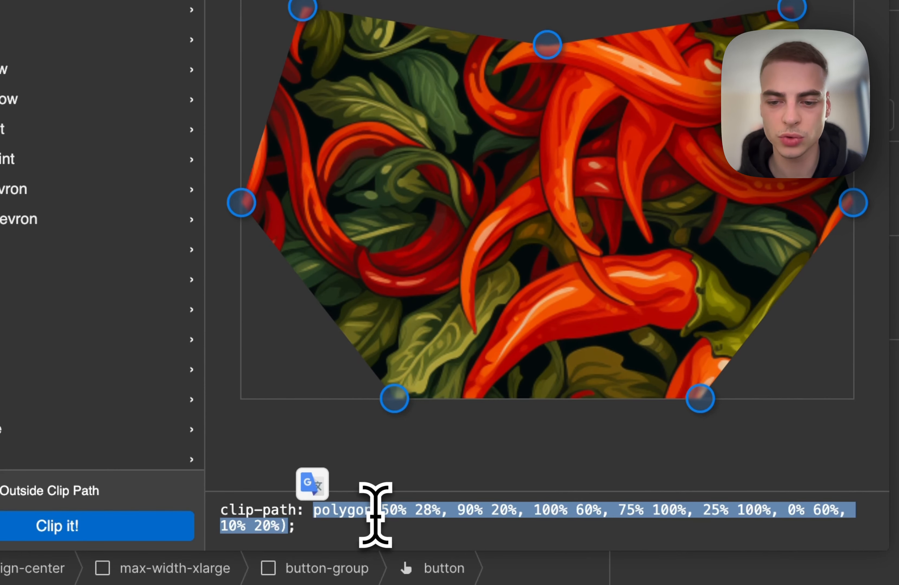
pyautogui.rightClick(348, 513)
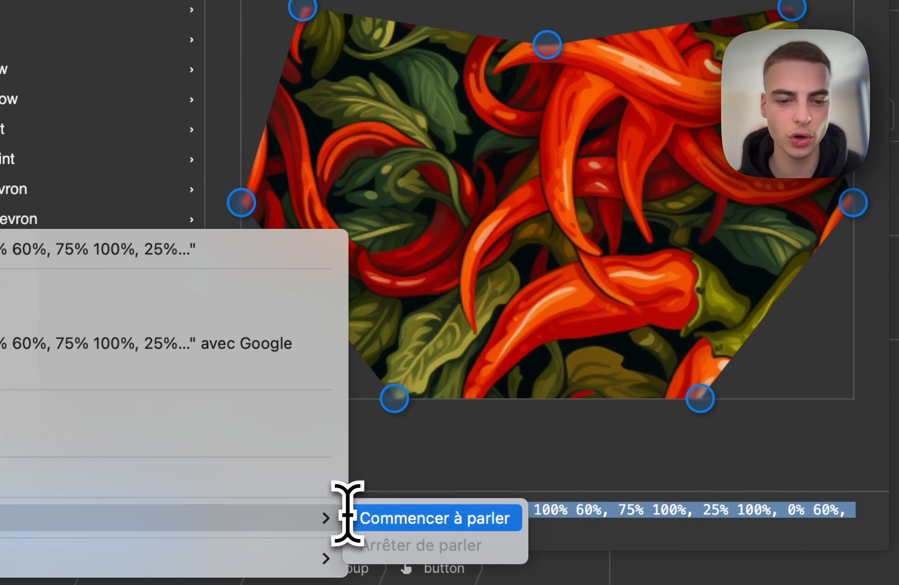
pyautogui.click(293, 300)
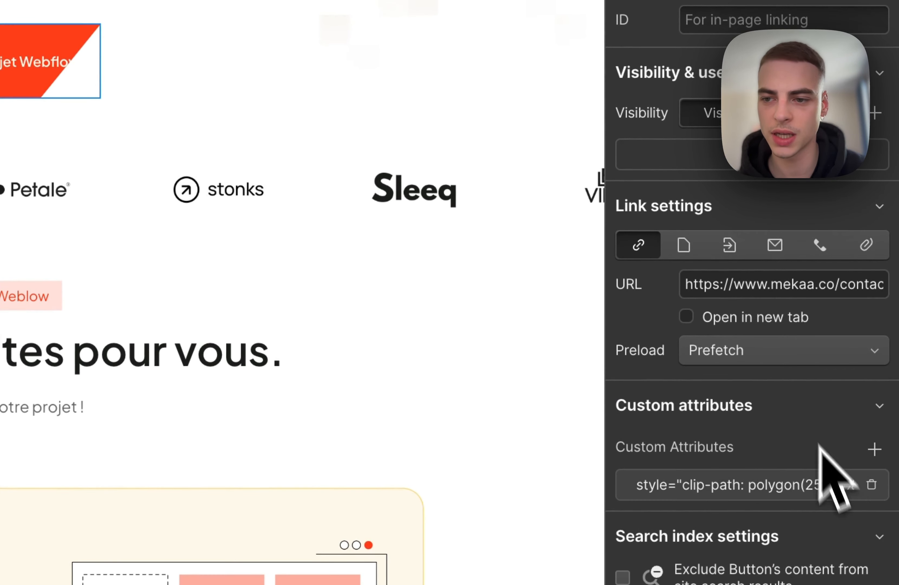
pyautogui.click(872, 486)
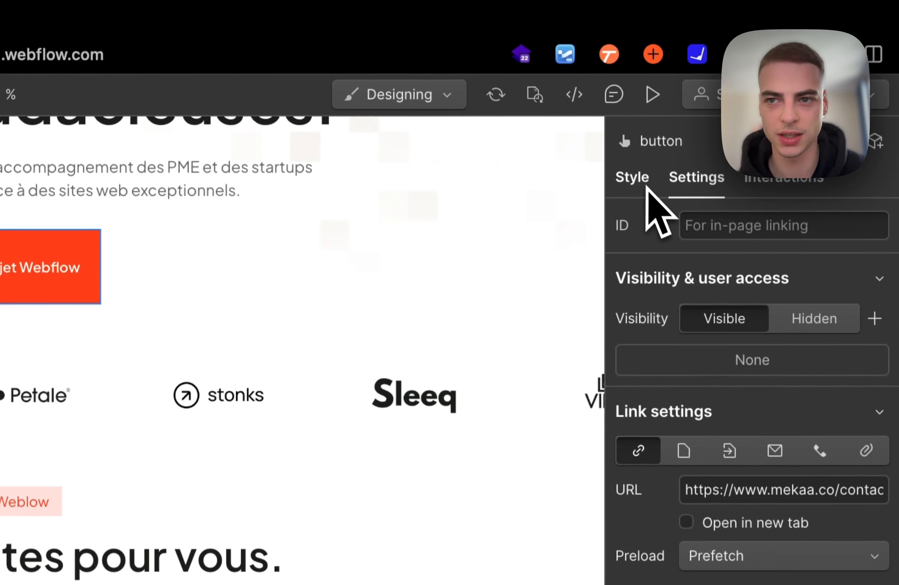
# Step: Add a clip-path custom property to the button's styles: polygon(50% 28%, 90% 20%, 100% 60%, 75% 100%, 25% 100%, 0% 60%, 10% 20%)
pyautogui.click(646, 187)
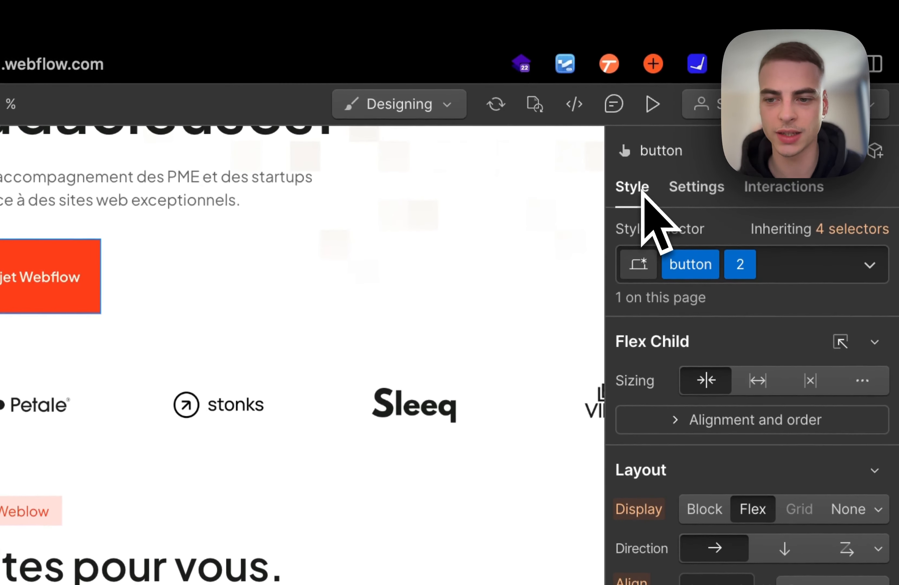
pyautogui.scroll(-10, 691, 380)
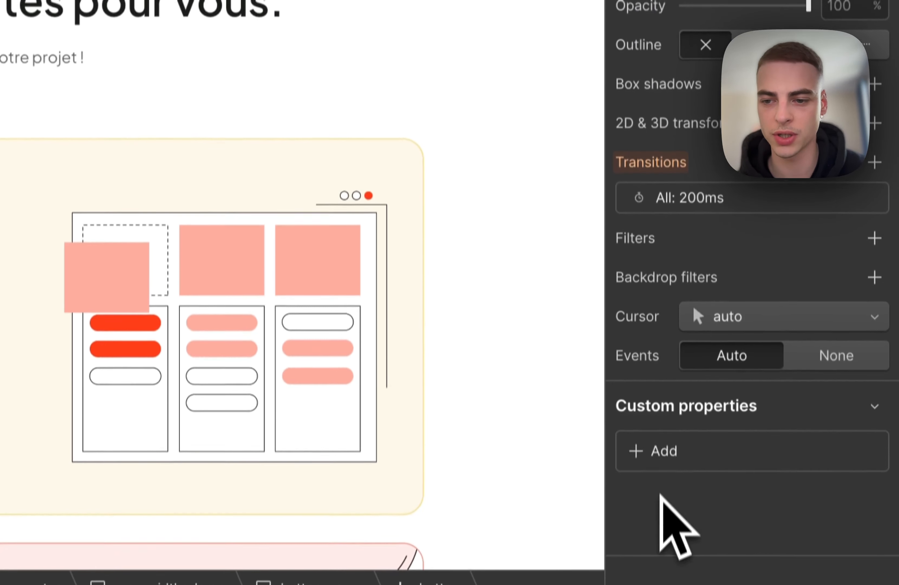
pyautogui.click(666, 430)
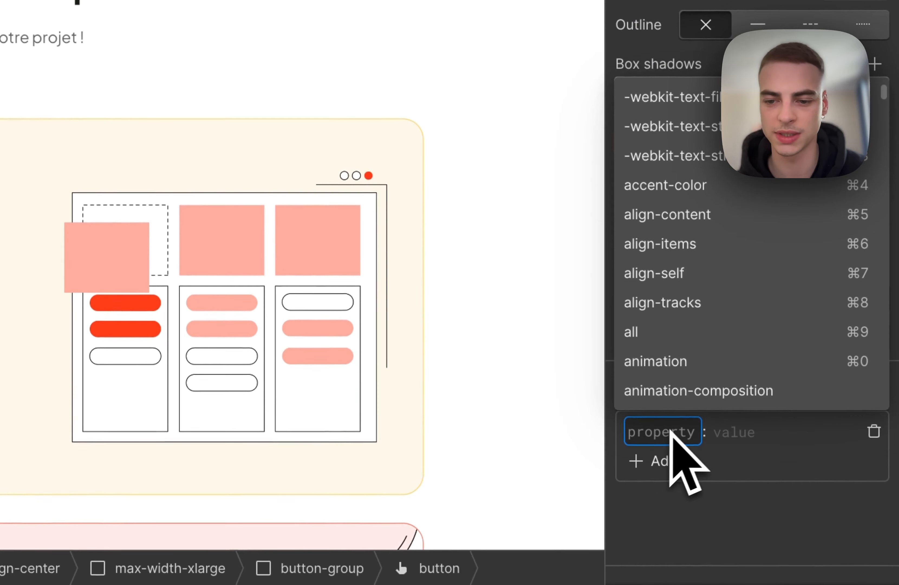
pyautogui.write('clip')
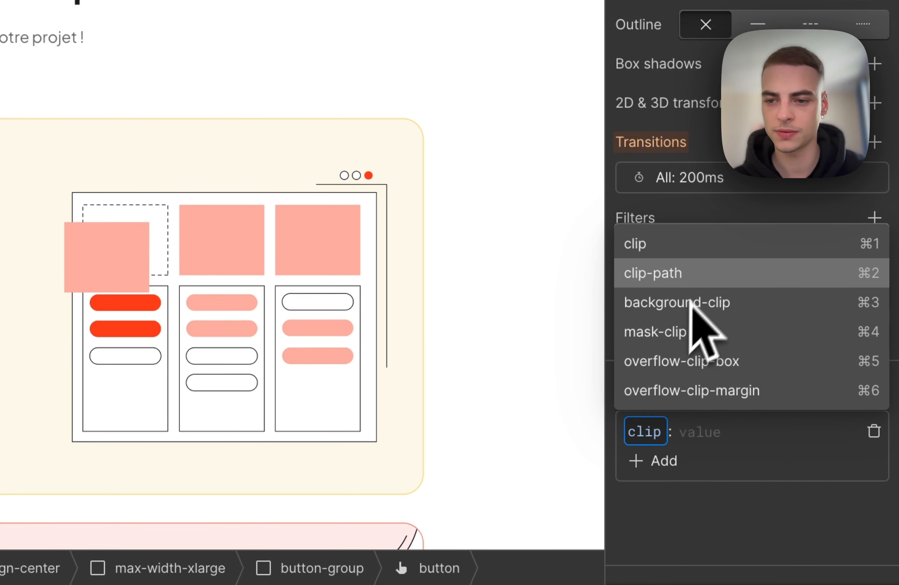
pyautogui.click(699, 278)
pyautogui.press('super+v')
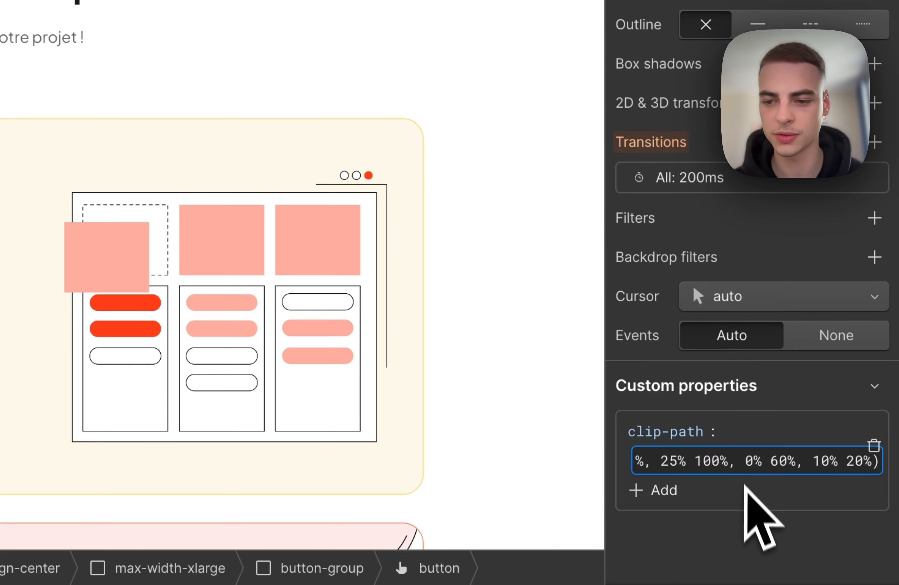
pyautogui.press('Return')
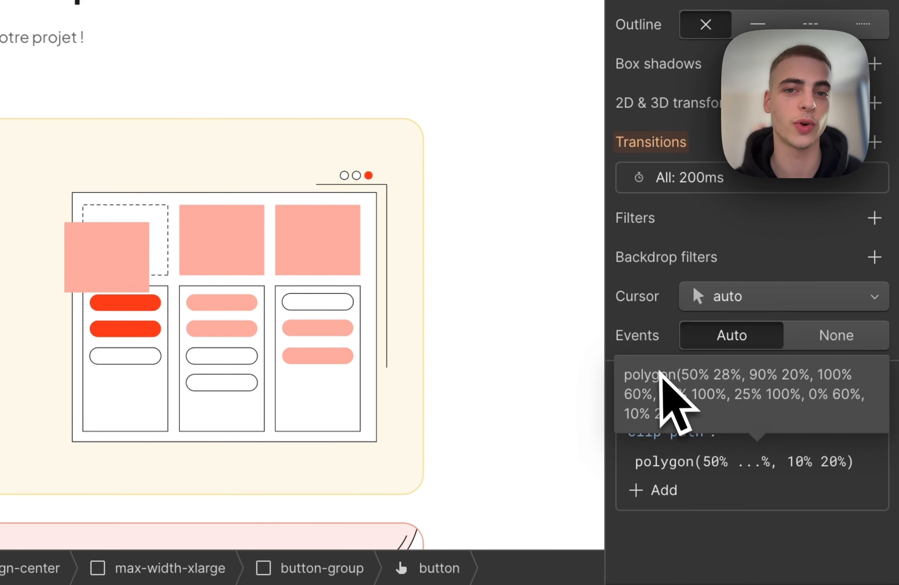